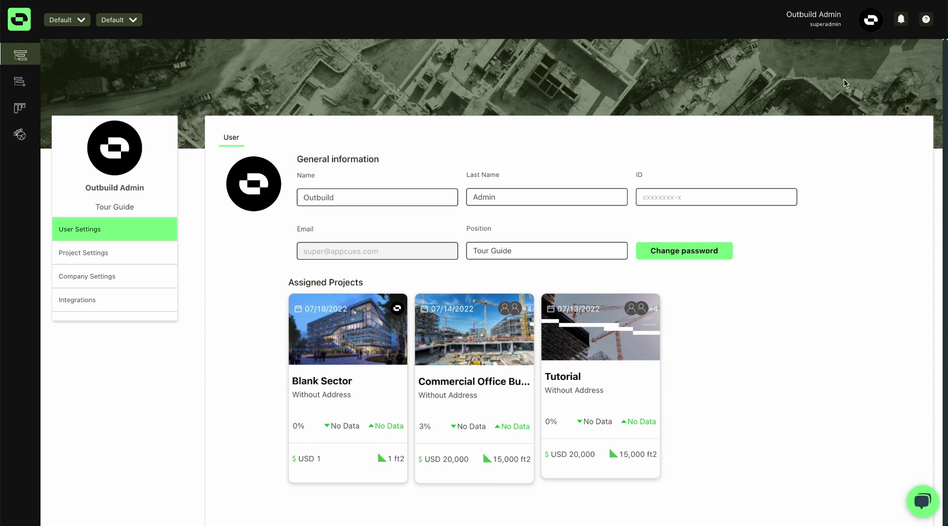
Step: Open the Integrations page in the account settings
{"action": "left_click", "coordinate": [871, 27]}
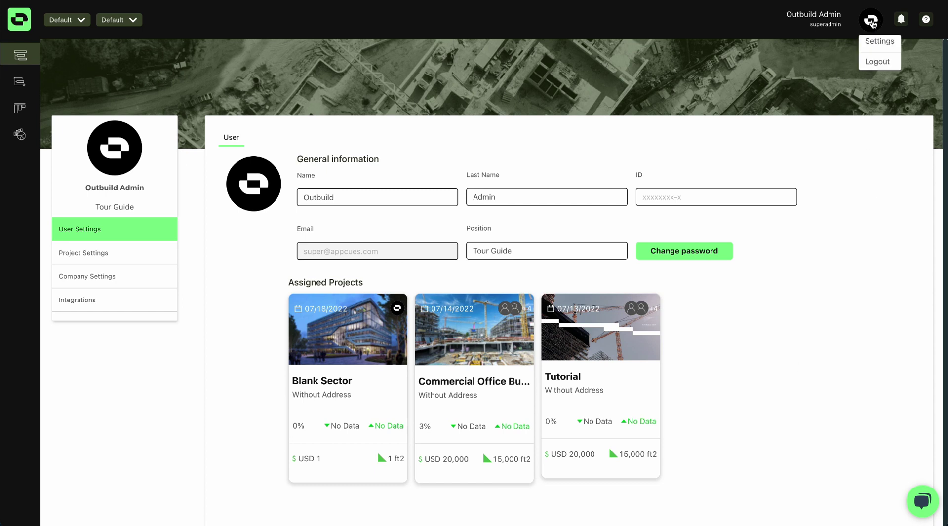
{"action": "left_click", "coordinate": [880, 44]}
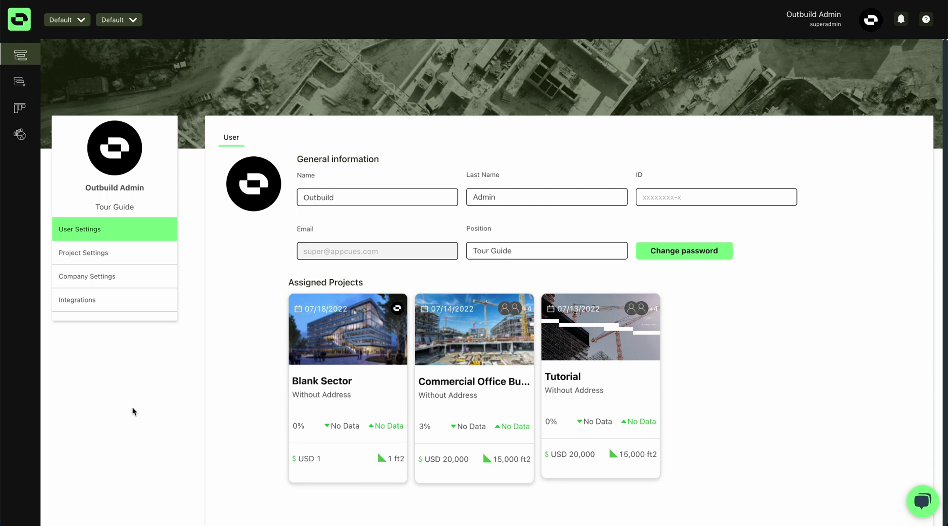
{"action": "left_click", "coordinate": [106, 305]}
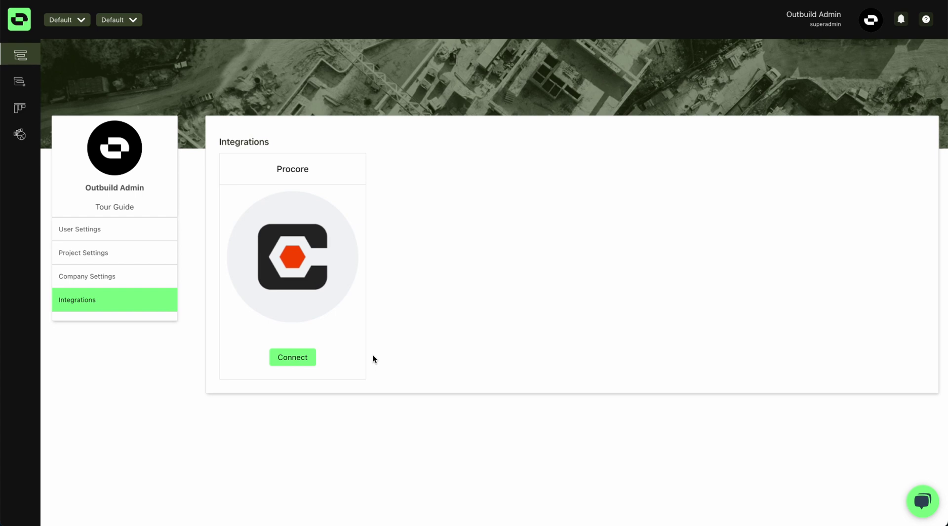
Step: Start the Procore connection, accept the data-sharing terms, log in with Procore, and close the dialog without choosing a company
{"action": "left_click", "coordinate": [303, 361]}
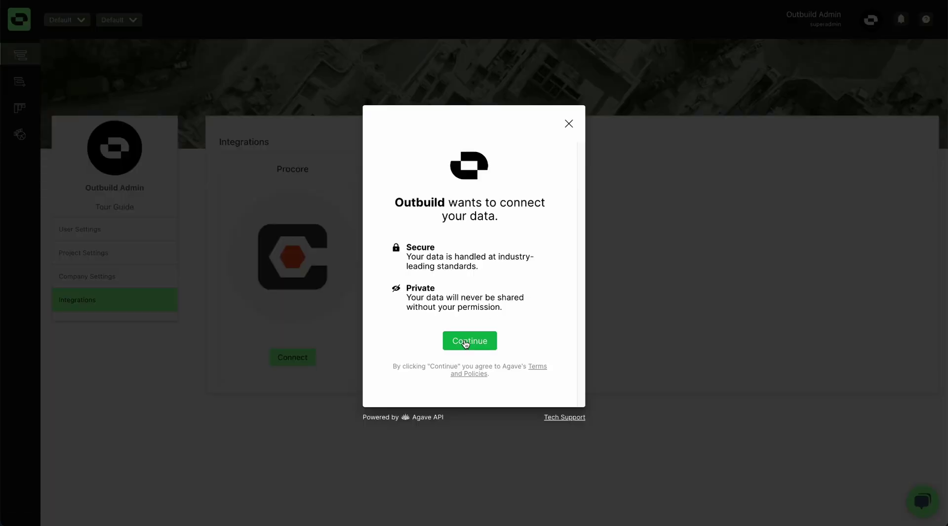
{"action": "left_click", "coordinate": [464, 342]}
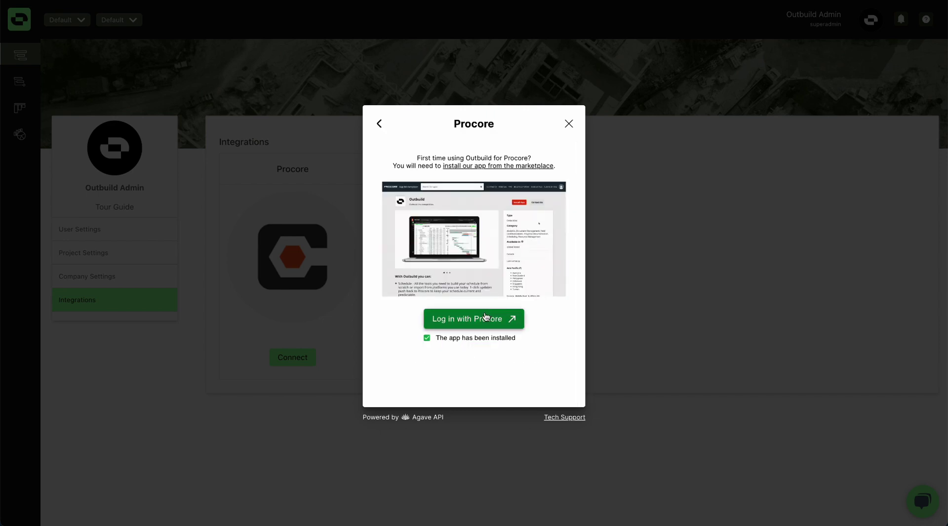
{"action": "left_click", "coordinate": [486, 317]}
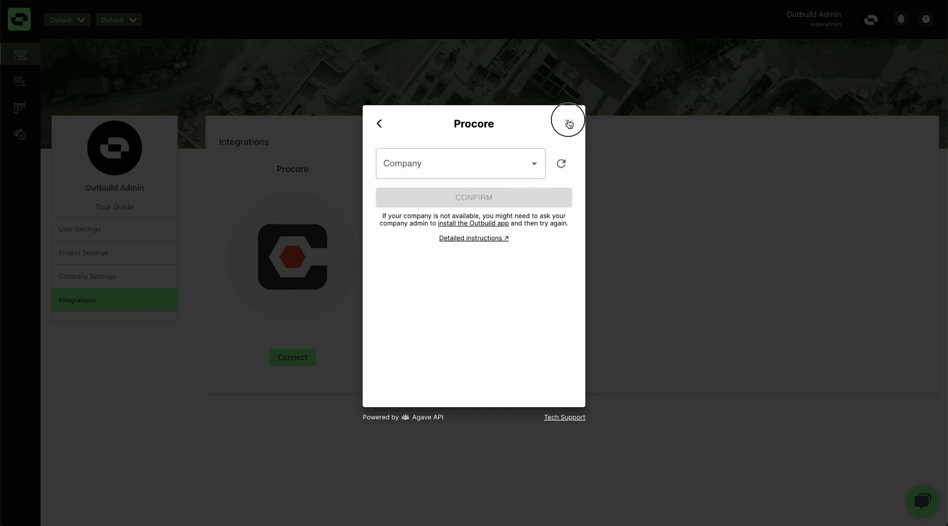
{"action": "left_click", "coordinate": [569, 123]}
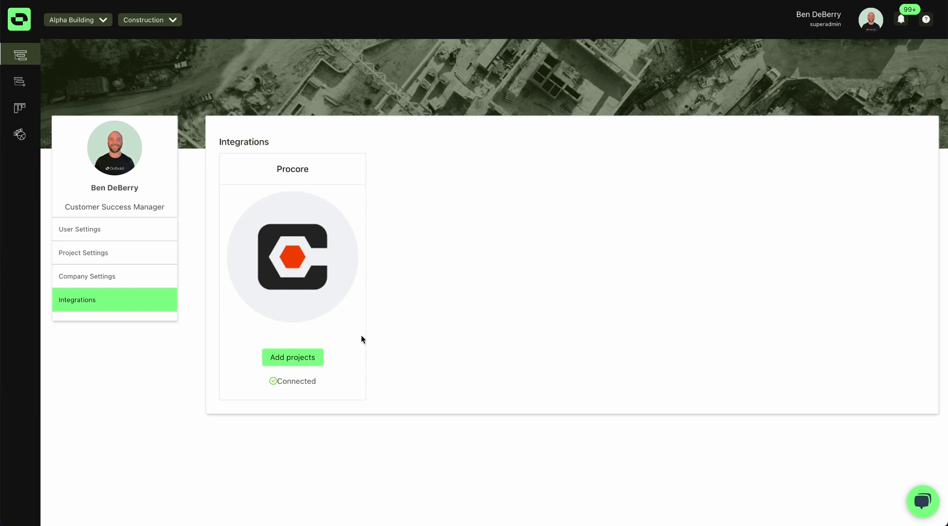
Step: Select IPSUM Demo Company in the Procore project connections, try ticking 358 Deer Ln, 3855 Watsekas and 500 Folsom, and cancel
{"action": "left_click", "coordinate": [291, 362]}
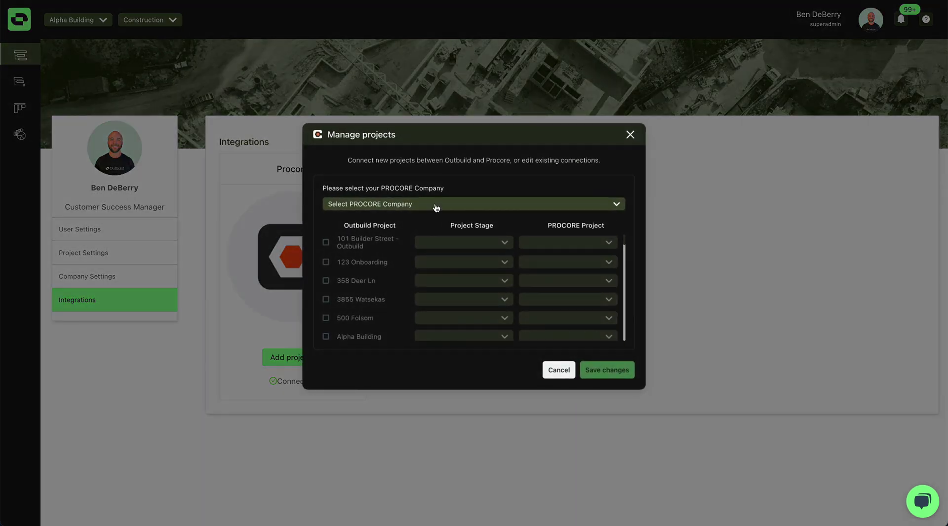
{"action": "left_click", "coordinate": [436, 208]}
{"action": "left_click", "coordinate": [389, 226]}
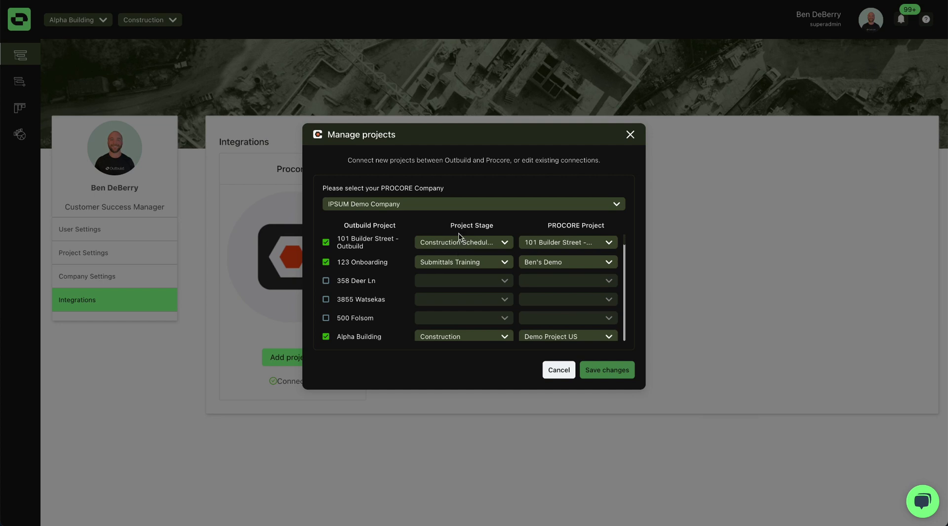
{"action": "left_click", "coordinate": [325, 281]}
{"action": "left_click", "coordinate": [326, 299]}
{"action": "left_click", "coordinate": [325, 318]}
{"action": "left_click", "coordinate": [559, 371]}
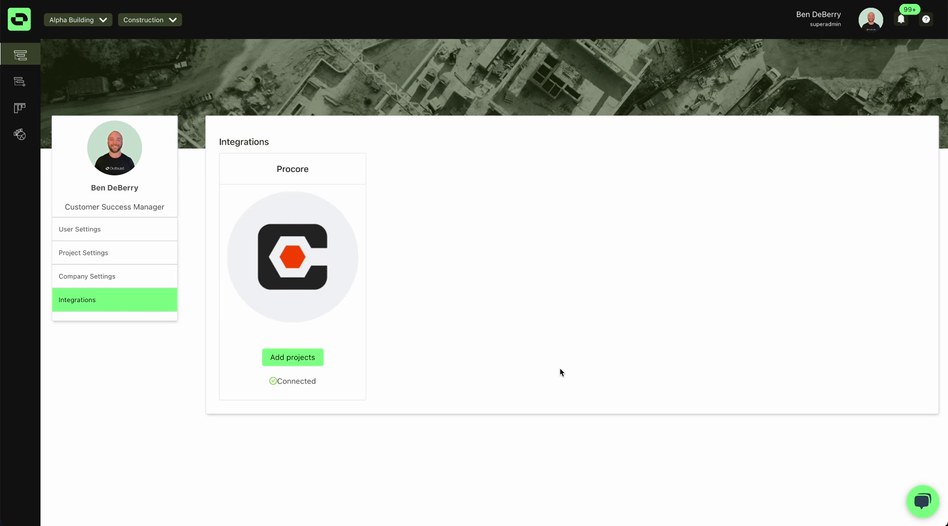
Step: Open the schedule's update history, view the blank form for a new update, and look through the saved updates
{"action": "left_click", "coordinate": [22, 56]}
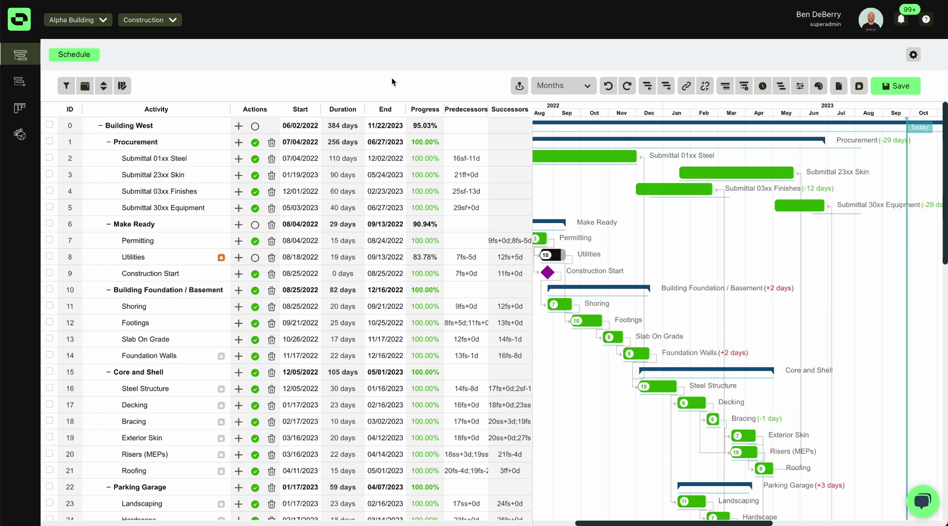
{"action": "left_click", "coordinate": [744, 89]}
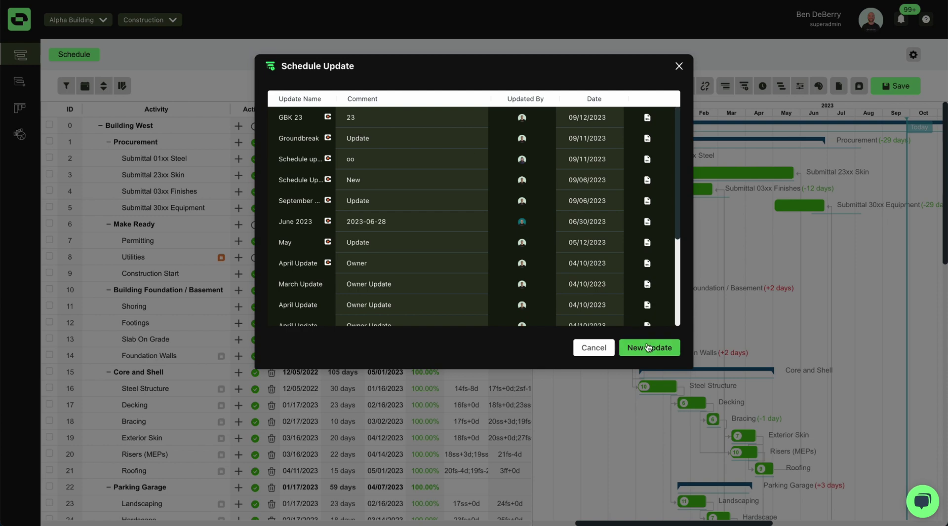
{"action": "left_click", "coordinate": [646, 346]}
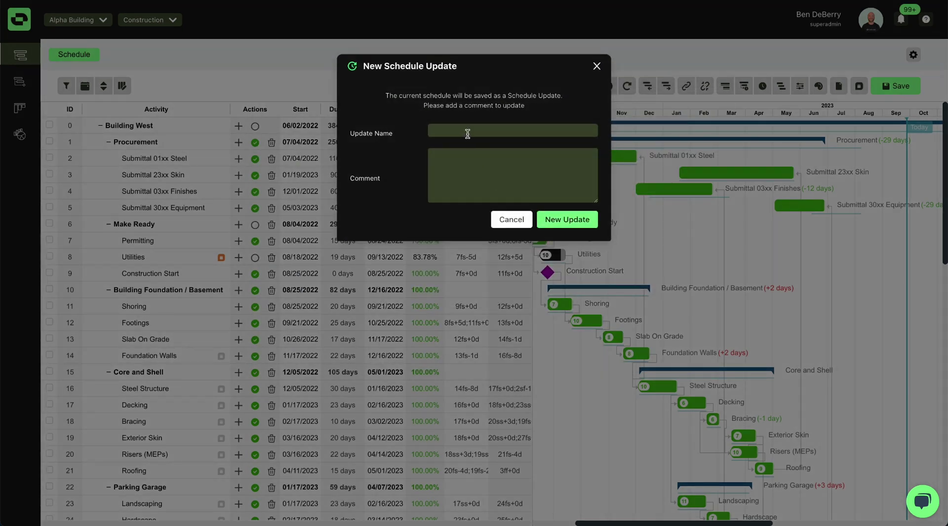
{"action": "left_click", "coordinate": [512, 220]}
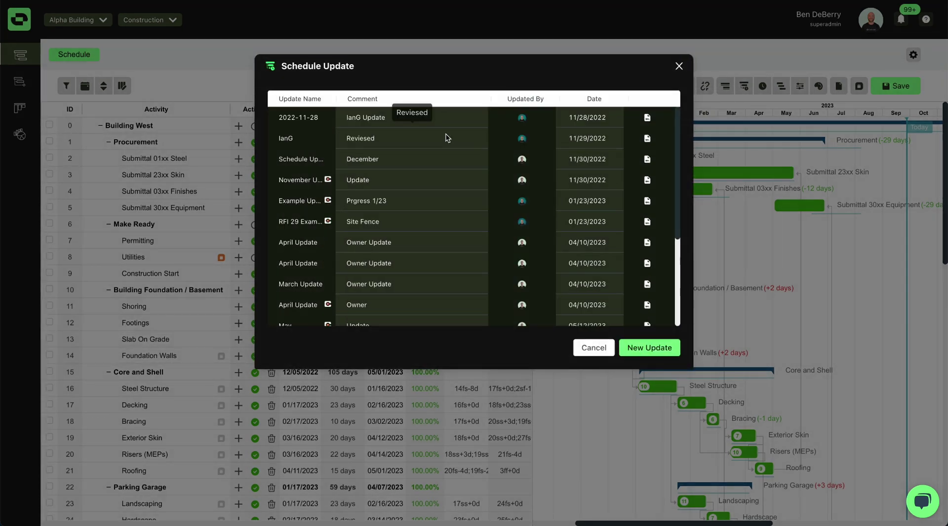
{"action": "scroll", "coordinate": [439, 253], "scroll_direction": "down", "scroll_amount": 3}
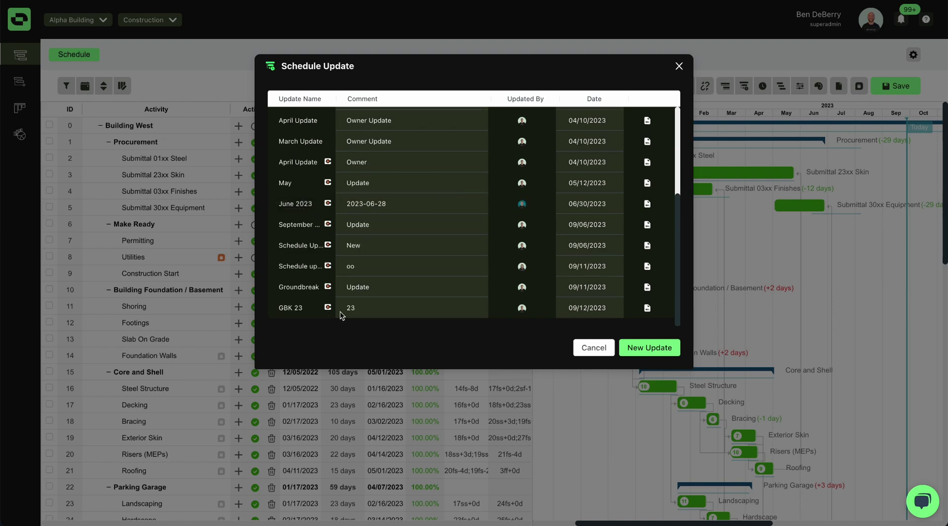
{"action": "left_click", "coordinate": [582, 346]}
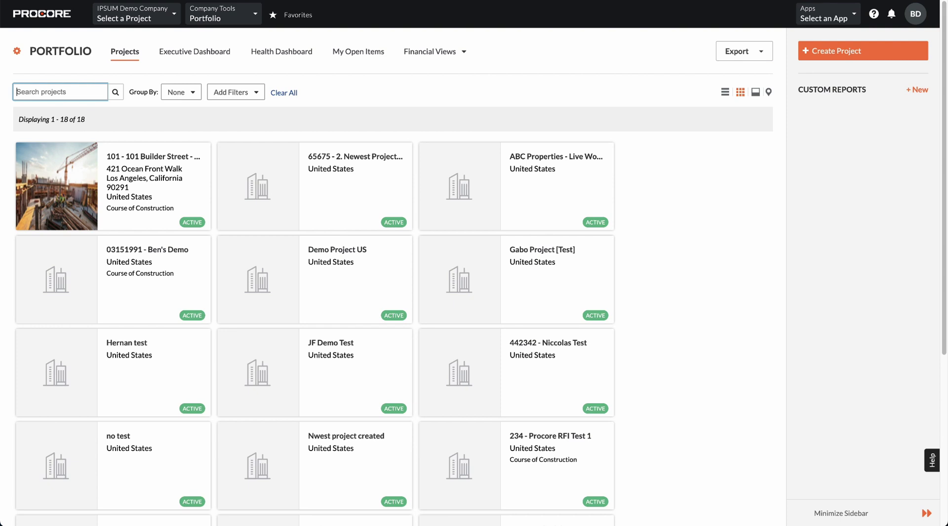
Step: Switch to Procore, open Demo Project US and examine its schedule's Gantt chart
{"action": "left_click", "coordinate": [135, 14]}
{"action": "left_click", "coordinate": [118, 98]}
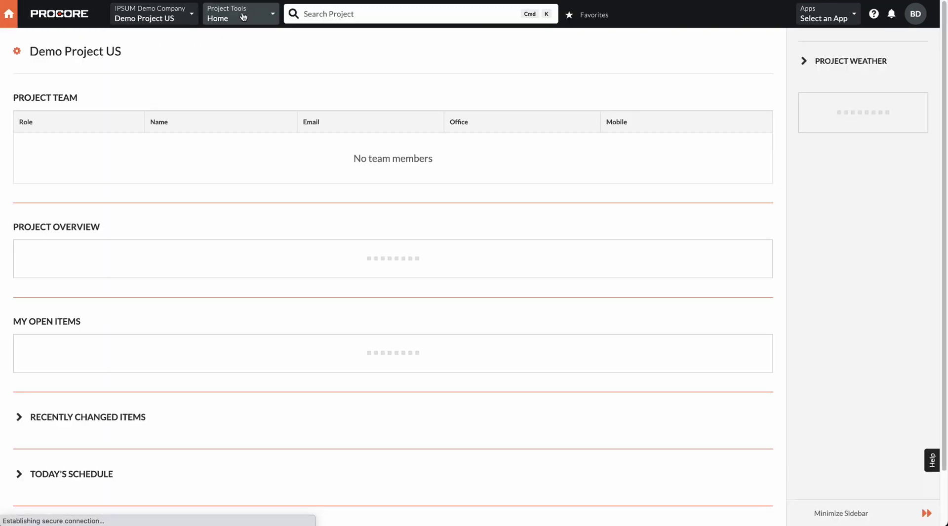
{"action": "left_click", "coordinate": [230, 17]}
{"action": "left_click", "coordinate": [384, 82]}
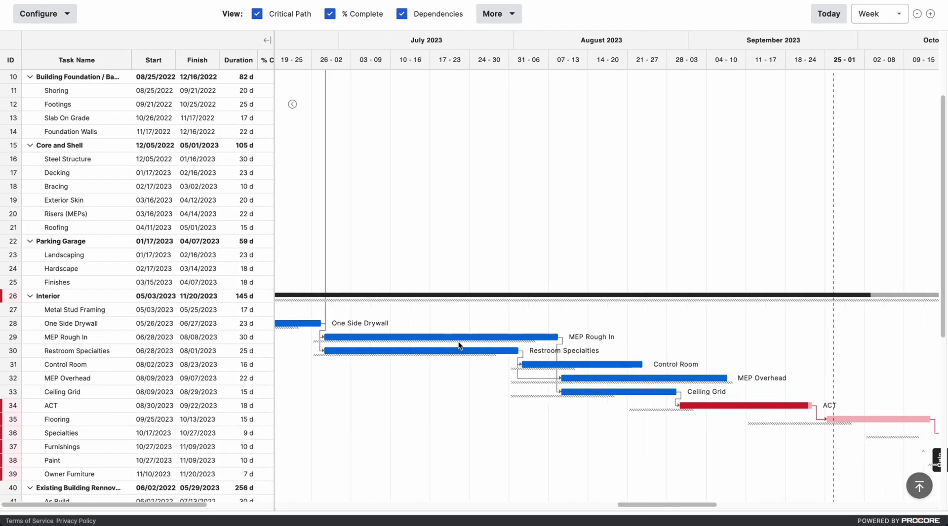
{"action": "mouse_move", "coordinate": [406, 315]}
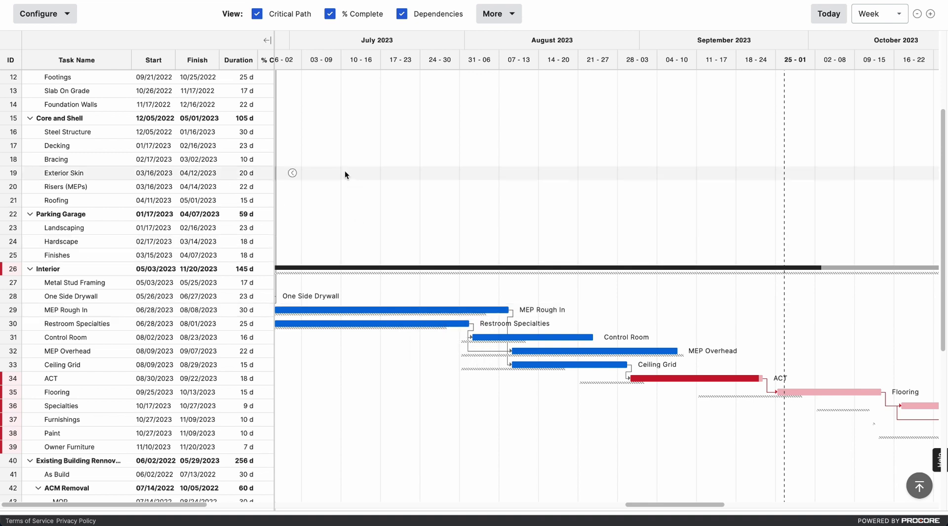
Step: Start a new RFI in Demo Project US and look at the Schedule Impact options in its general information
{"action": "scroll", "coordinate": [413, 145], "scroll_direction": "up", "scroll_amount": 10}
{"action": "left_click", "coordinate": [226, 22]}
{"action": "left_click", "coordinate": [241, 101]}
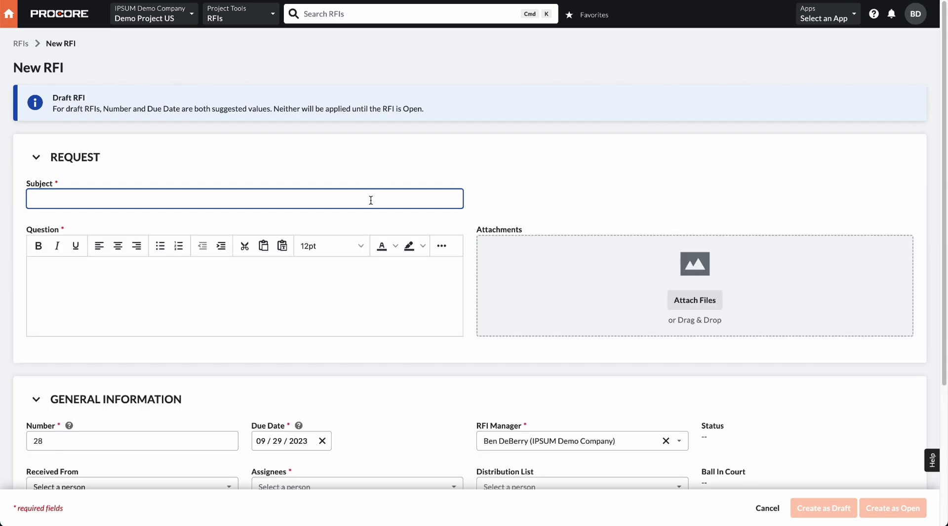
{"action": "scroll", "coordinate": [357, 286], "scroll_direction": "down", "scroll_amount": 2}
{"action": "scroll", "coordinate": [357, 286], "scroll_direction": "down", "scroll_amount": 2}
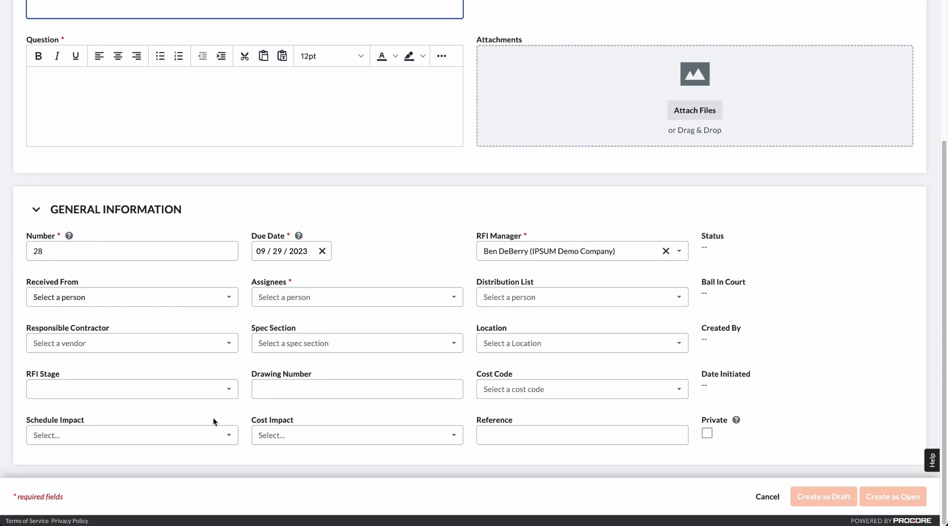
{"action": "left_click", "coordinate": [138, 438]}
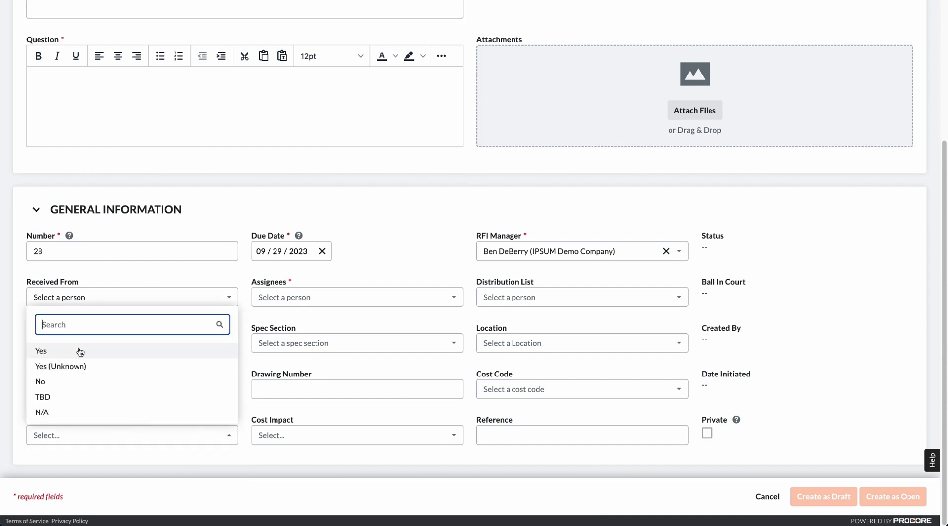
{"action": "left_click", "coordinate": [322, 190]}
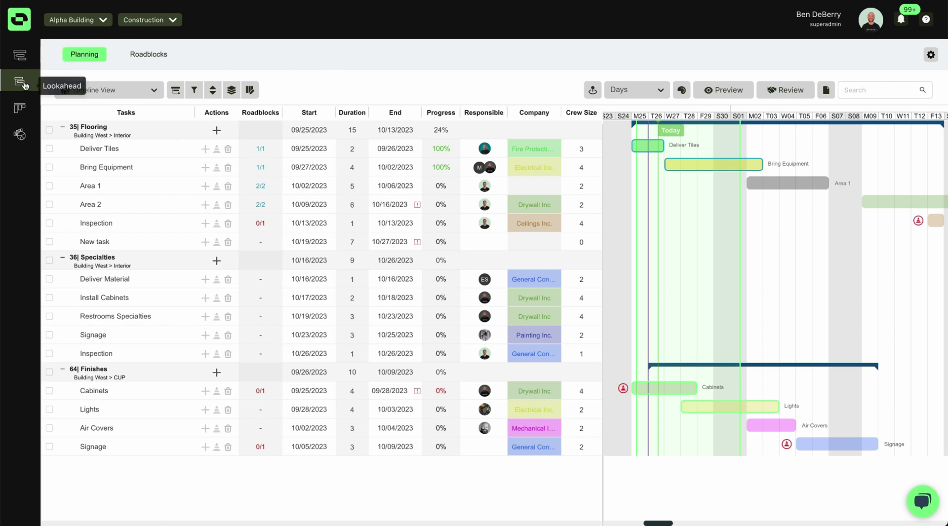
Step: Switch to Outbuild and open the lookahead's roadblocks list
{"action": "left_click", "coordinate": [153, 55]}
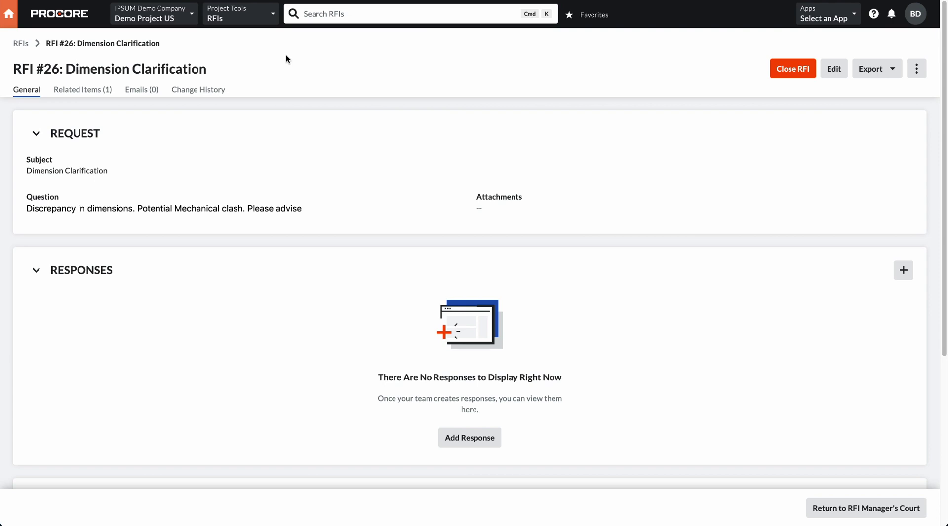
Step: Switch to Procore, open Demo Project US again and start a new submittal
{"action": "left_click", "coordinate": [157, 18]}
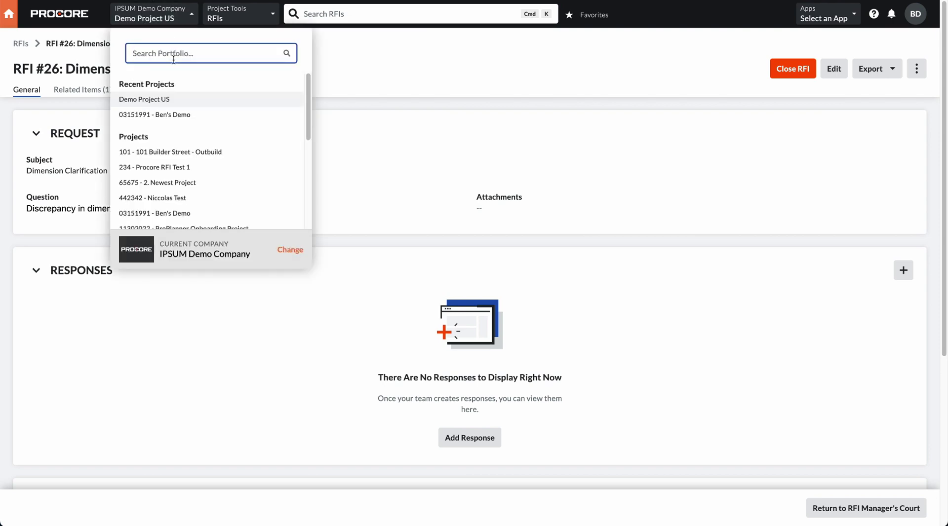
{"action": "left_click", "coordinate": [168, 99]}
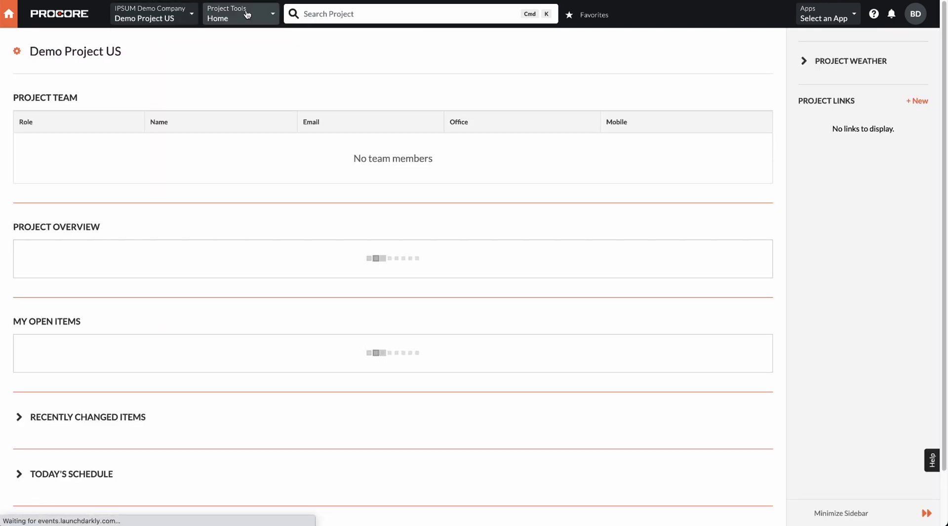
{"action": "left_click", "coordinate": [246, 15]}
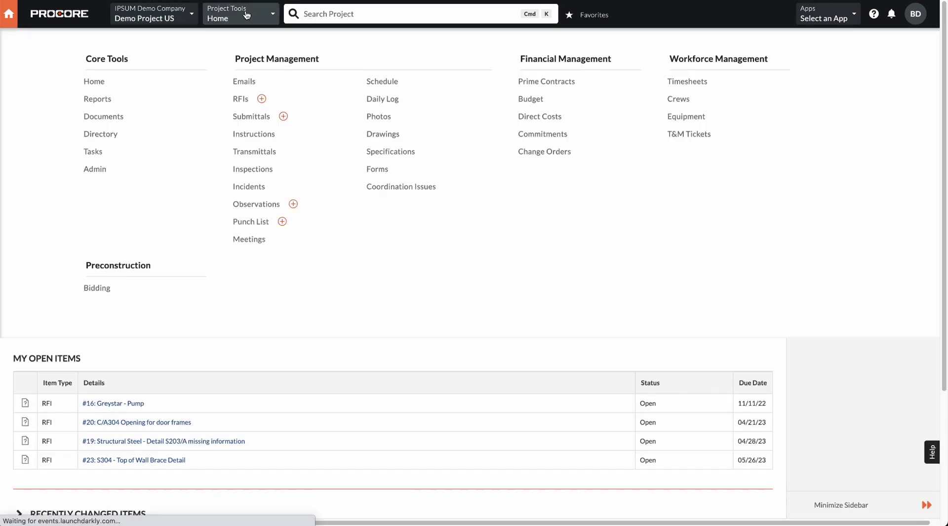
{"action": "left_click", "coordinate": [243, 117]}
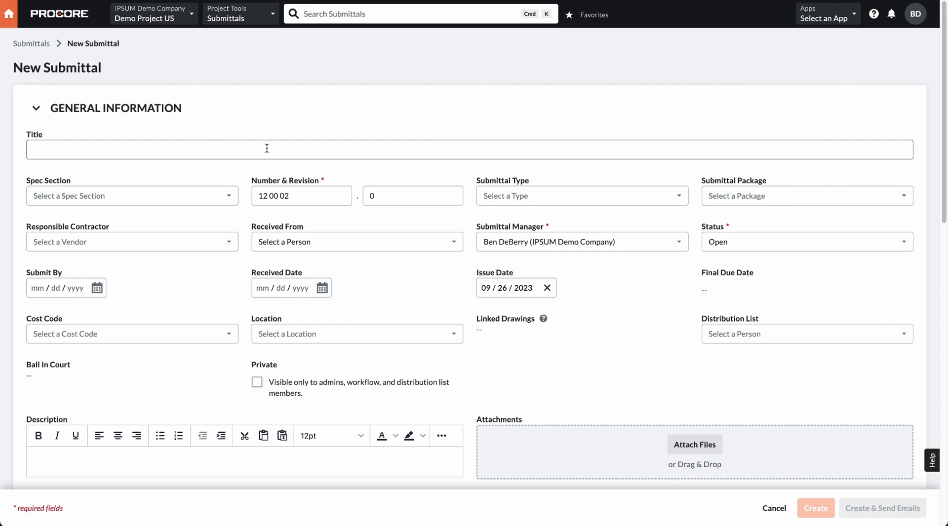
Step: Set the new submittal's lead time to 48 days and link it to the schedule task Interior : MEP Rough In
{"action": "left_click", "coordinate": [205, 146]}
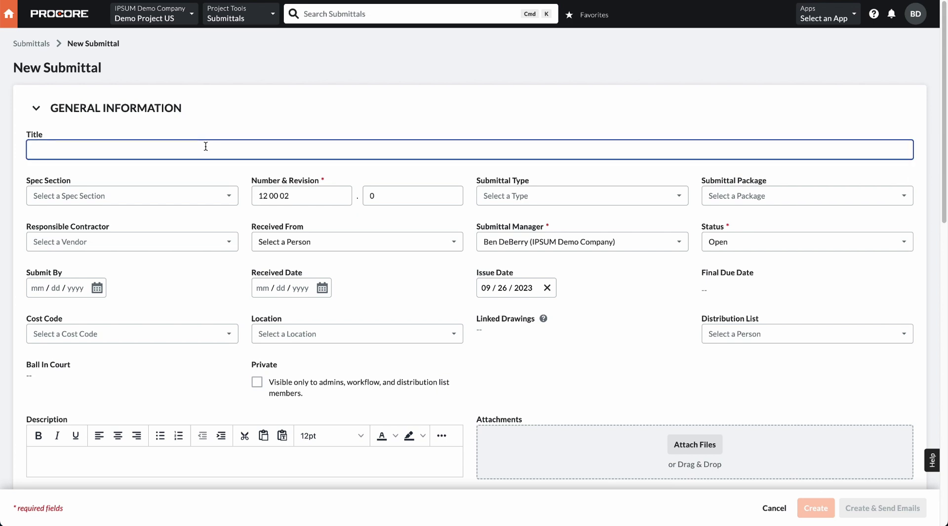
{"action": "scroll", "coordinate": [549, 228], "scroll_direction": "down", "scroll_amount": 2}
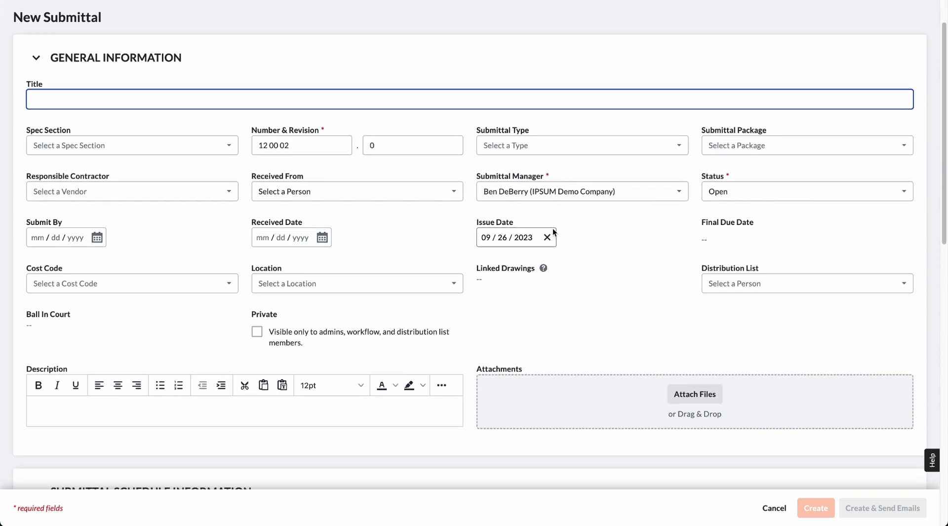
{"action": "scroll", "coordinate": [343, 337], "scroll_direction": "down", "scroll_amount": 6}
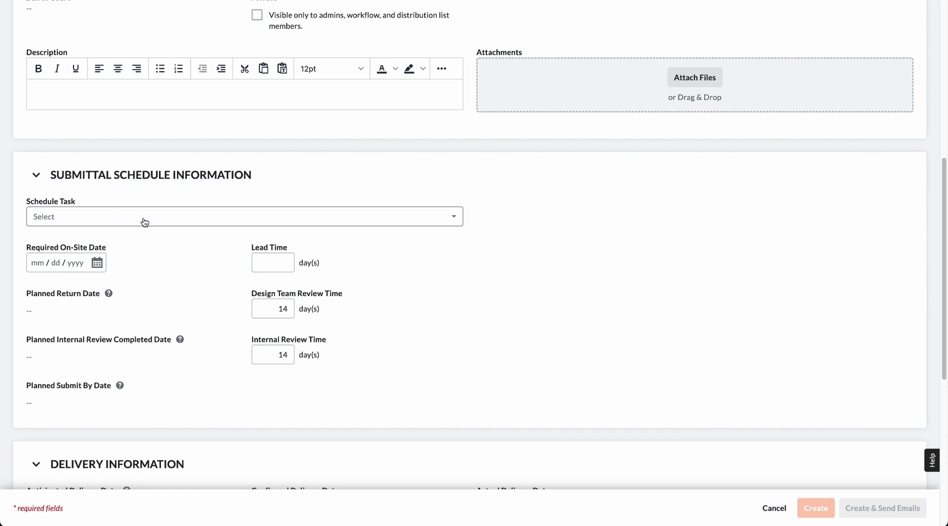
{"action": "left_click", "coordinate": [271, 261]}
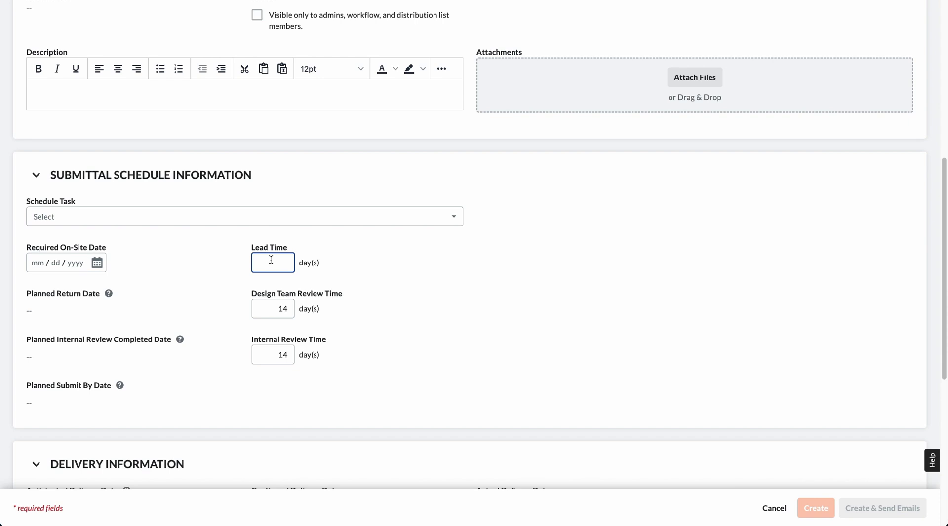
{"action": "type", "text": "48"}
{"action": "left_click", "coordinate": [224, 220]}
{"action": "scroll", "coordinate": [197, 295], "scroll_direction": "down", "scroll_amount": 8}
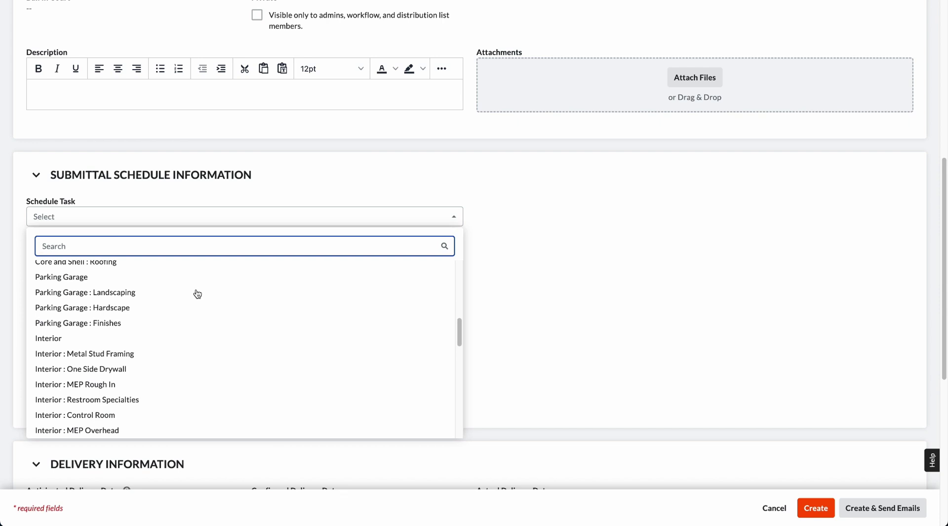
{"action": "left_click", "coordinate": [99, 384]}
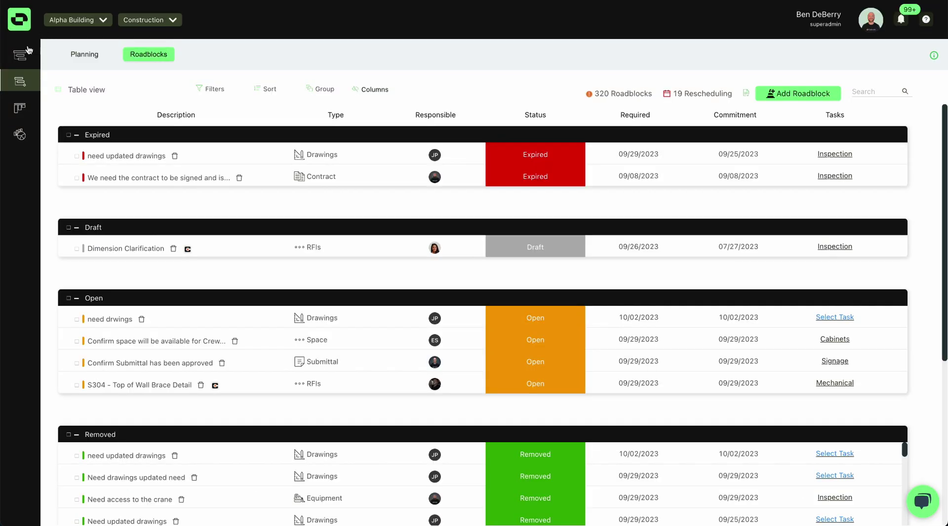
Step: Switch to Outbuild, open the schedule and check its display options, including Submittals
{"action": "left_click", "coordinate": [20, 55]}
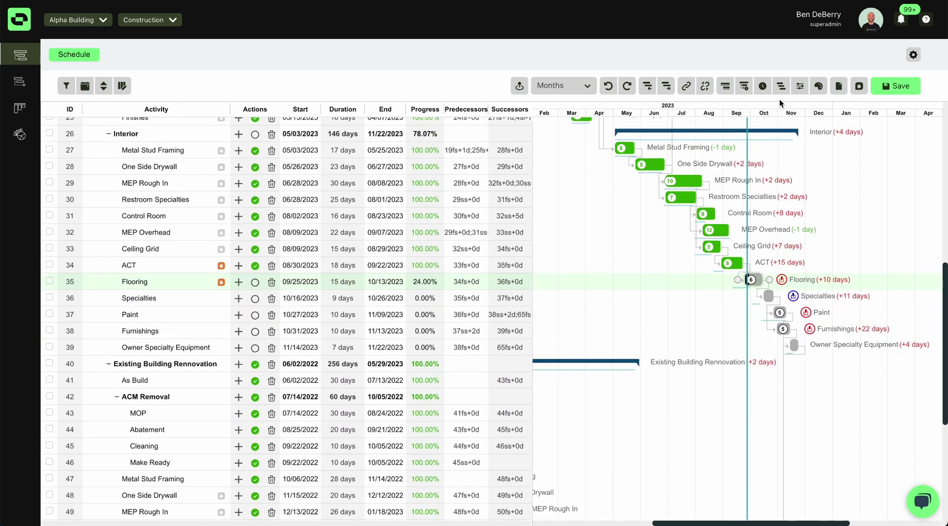
{"action": "left_click", "coordinate": [800, 86]}
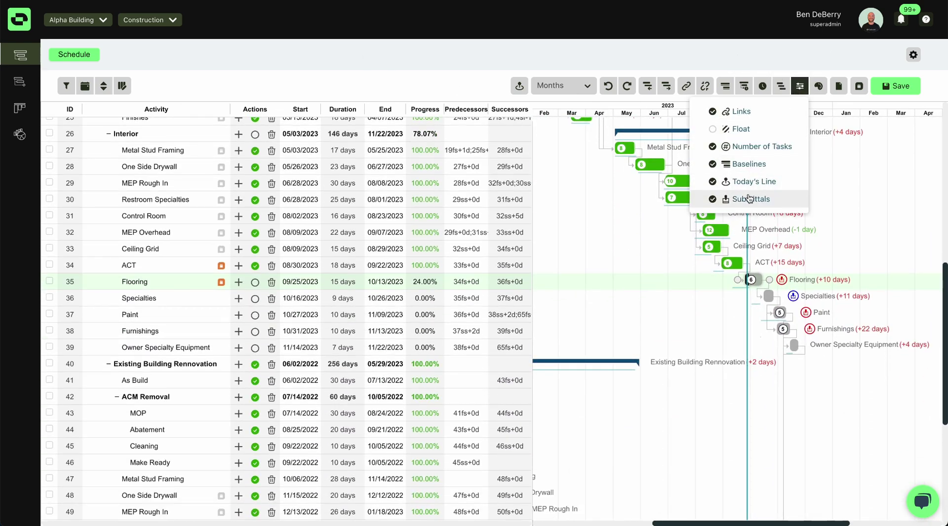
{"action": "left_click", "coordinate": [881, 194]}
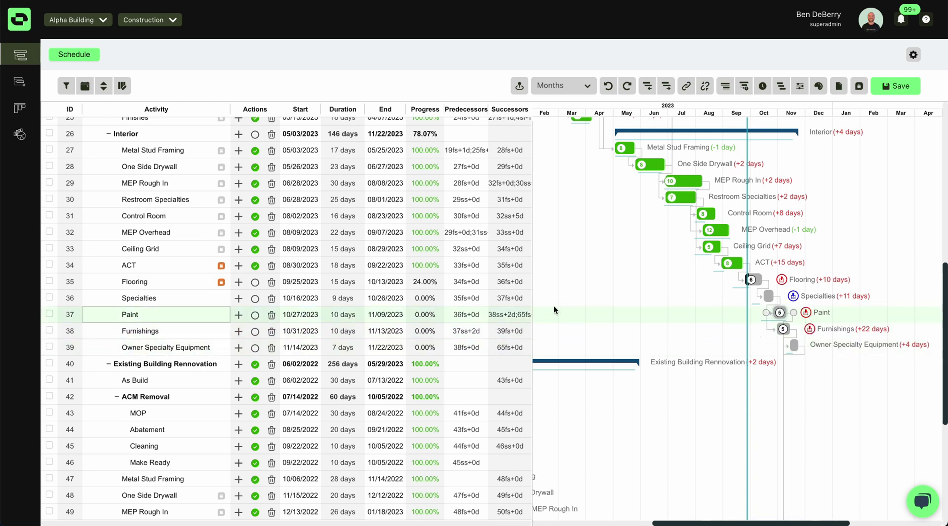
Step: Open the details of the Paint activity under Interior and show its submittals
{"action": "left_click", "coordinate": [89, 315]}
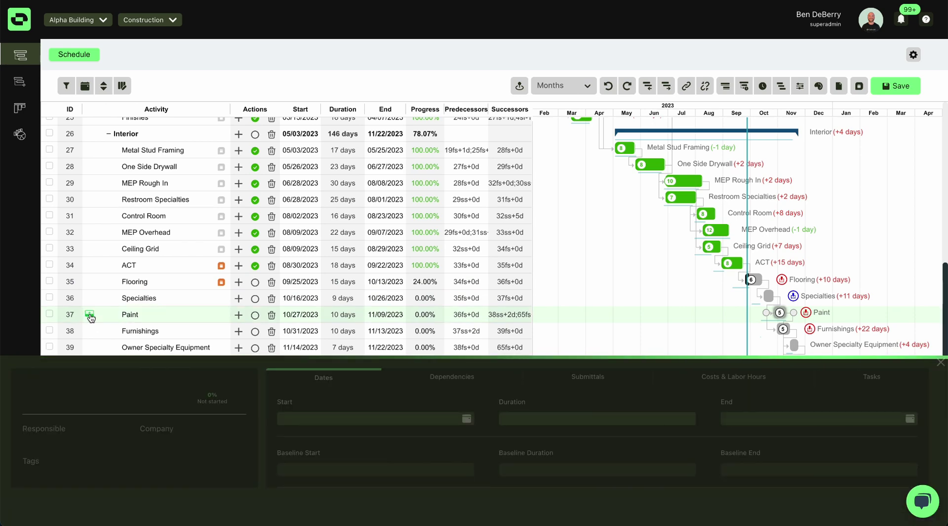
{"action": "left_click", "coordinate": [579, 380]}
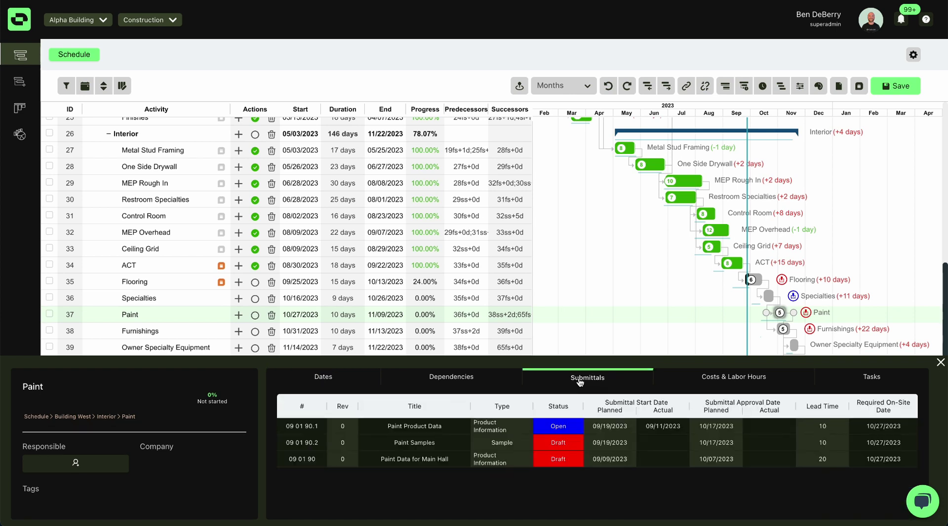